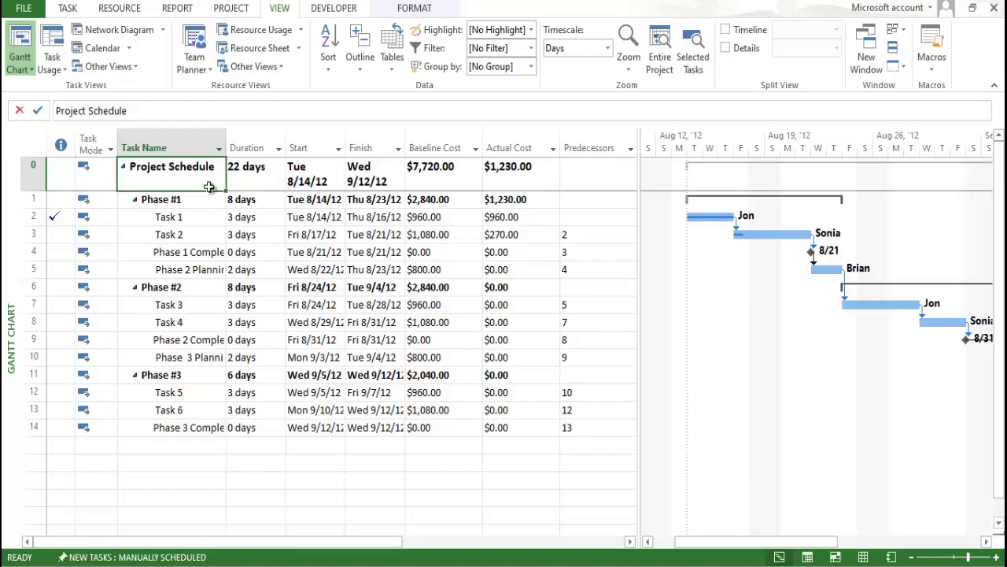
Step: Confirm the status date of 9/1/12 and update the whole project's work as complete through that date
click(231, 8)
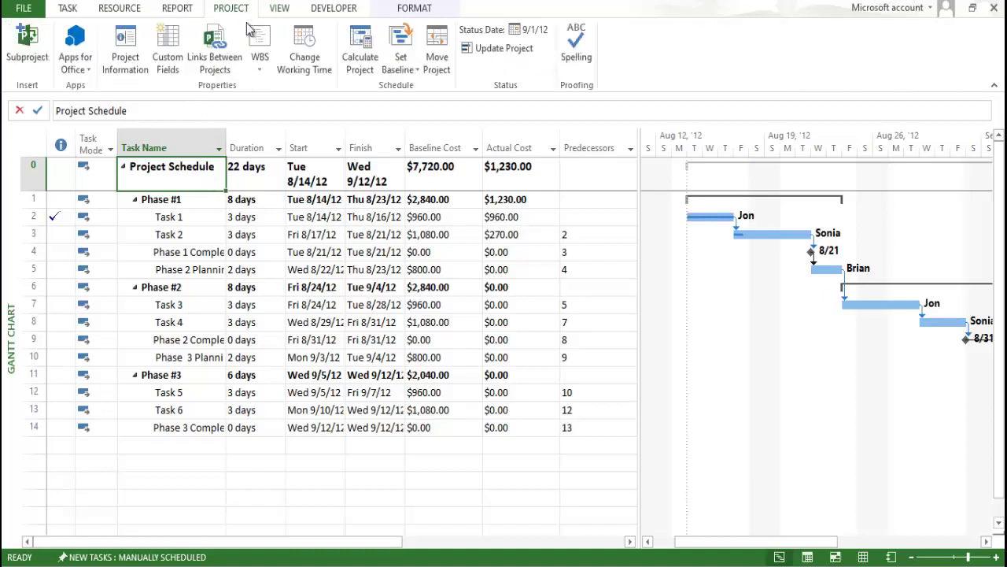
click(527, 31)
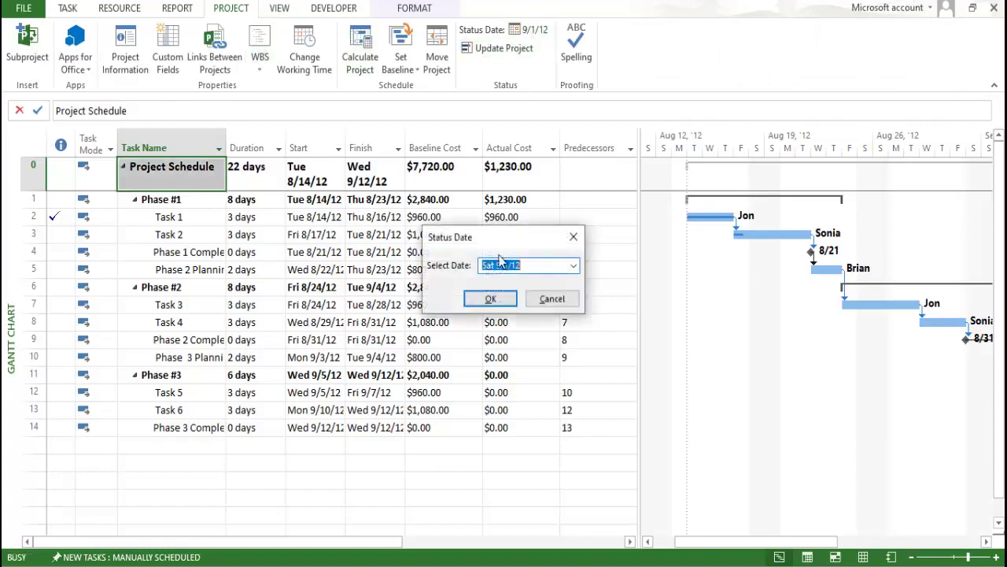
click(491, 296)
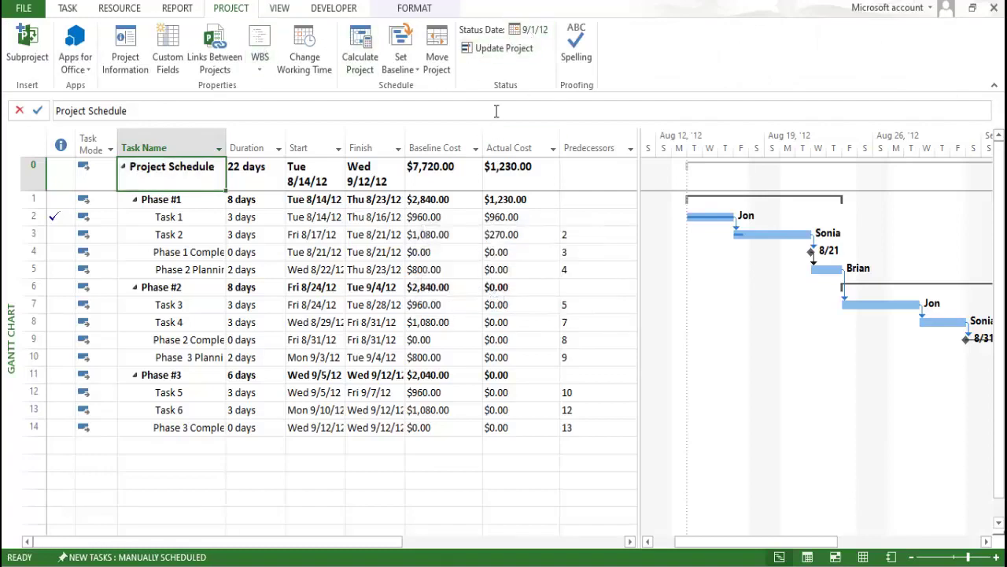
click(498, 48)
click(562, 330)
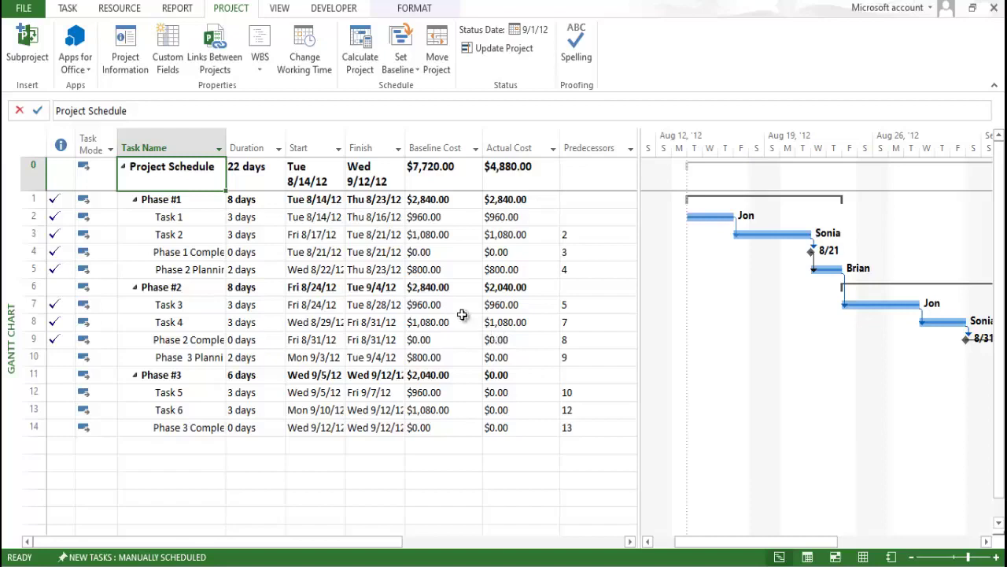
Step: Examine the Actual Cost values of Task 2, the Phase 2 planning task and Task 3
click(280, 8)
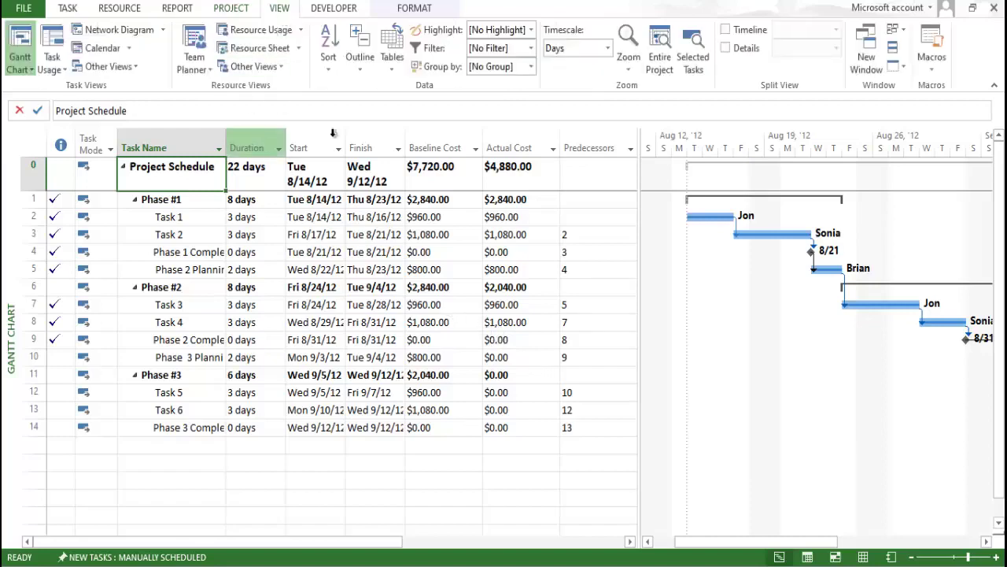
click(392, 72)
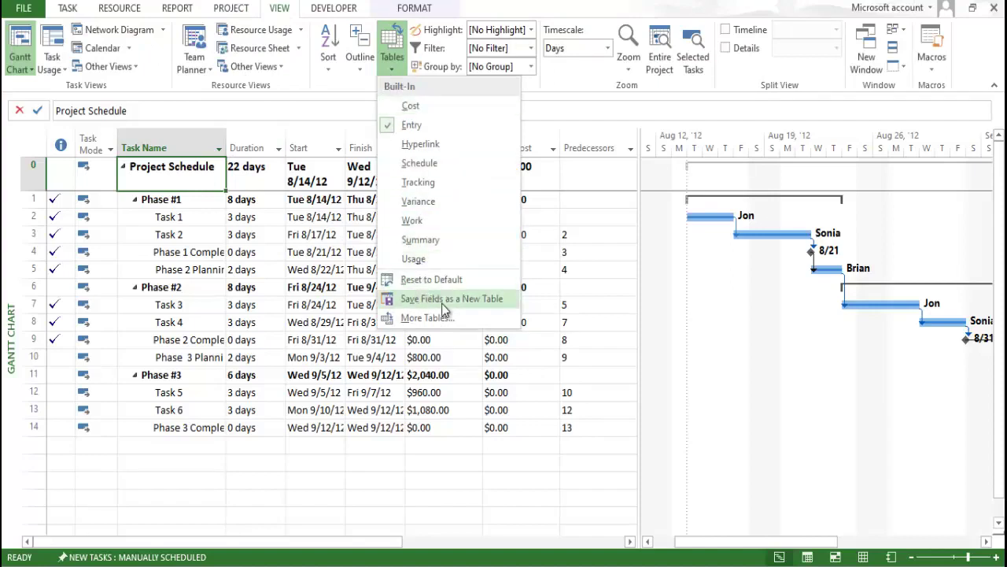
click(492, 357)
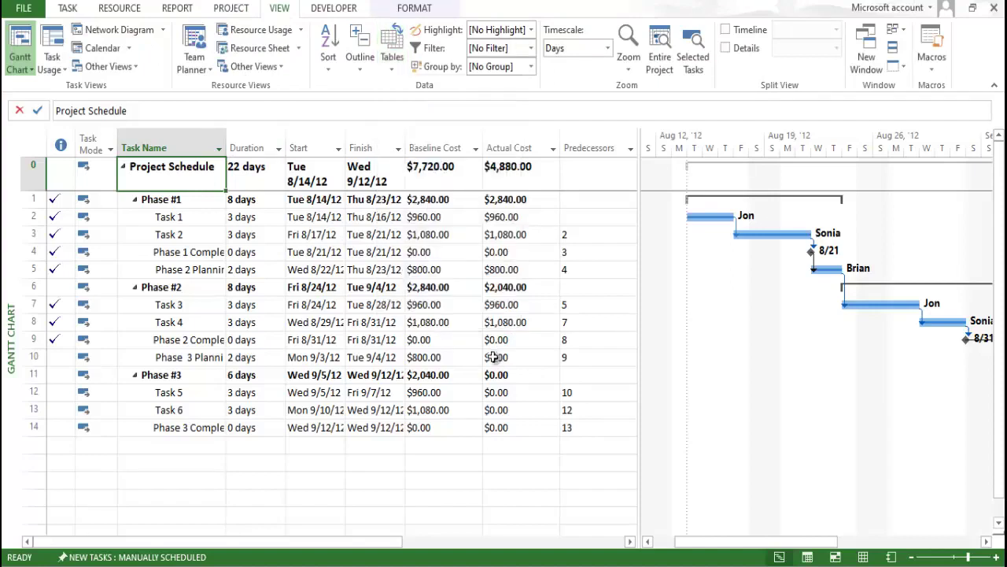
click(505, 235)
click(506, 269)
click(507, 303)
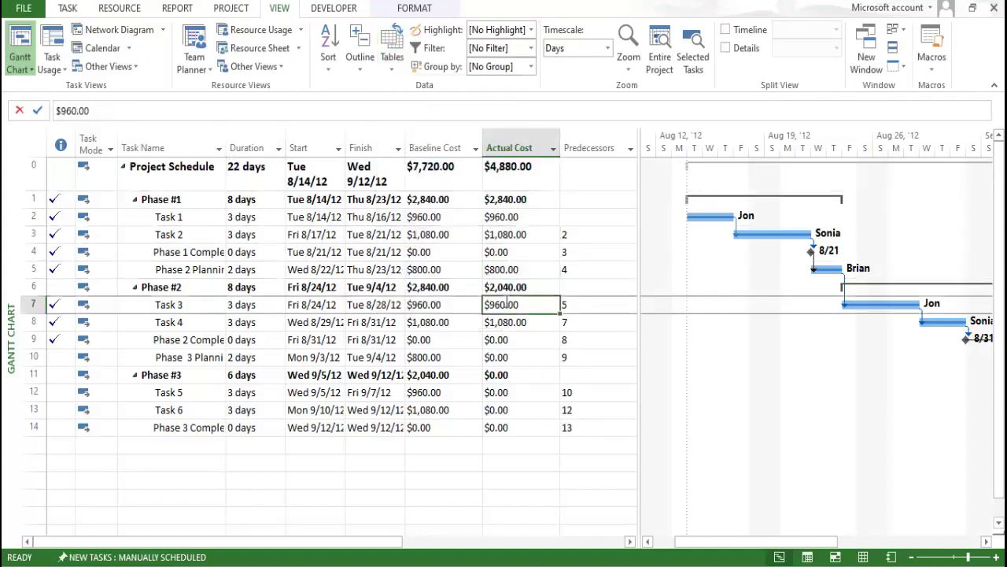
click(512, 235)
click(513, 269)
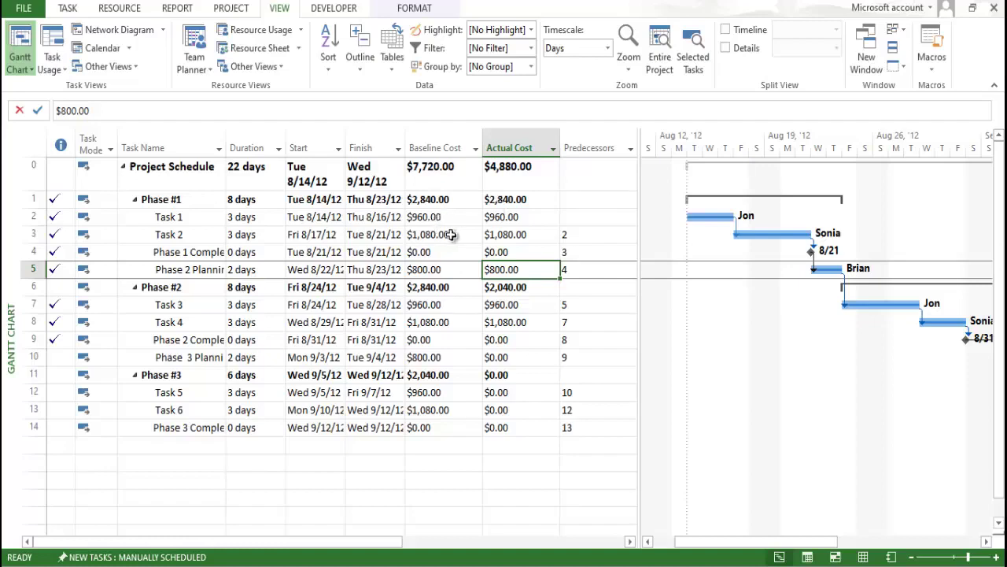
Step: Apply the Earned Value Schedule Indicators task table to the Gantt chart
click(392, 59)
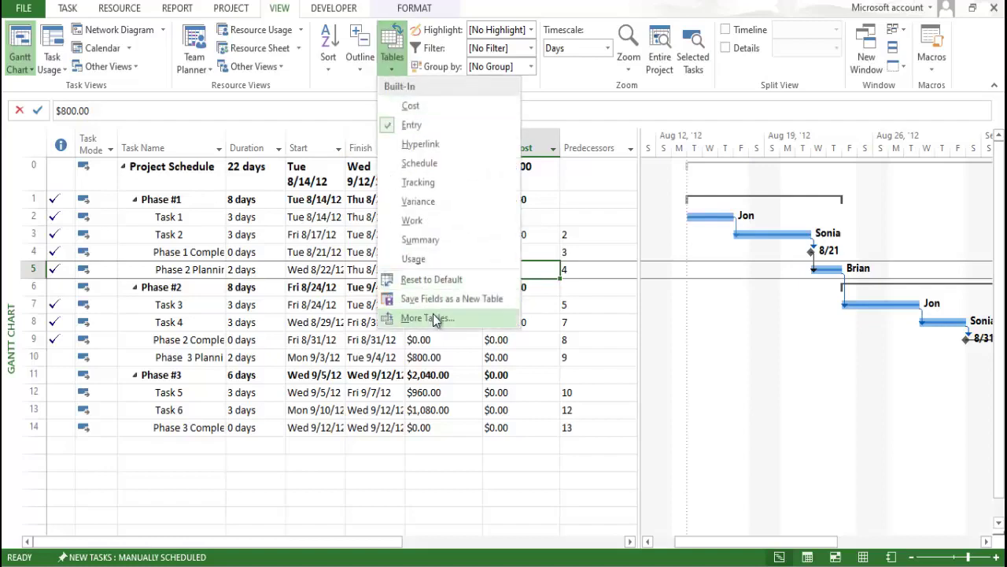
click(435, 319)
click(207, 135)
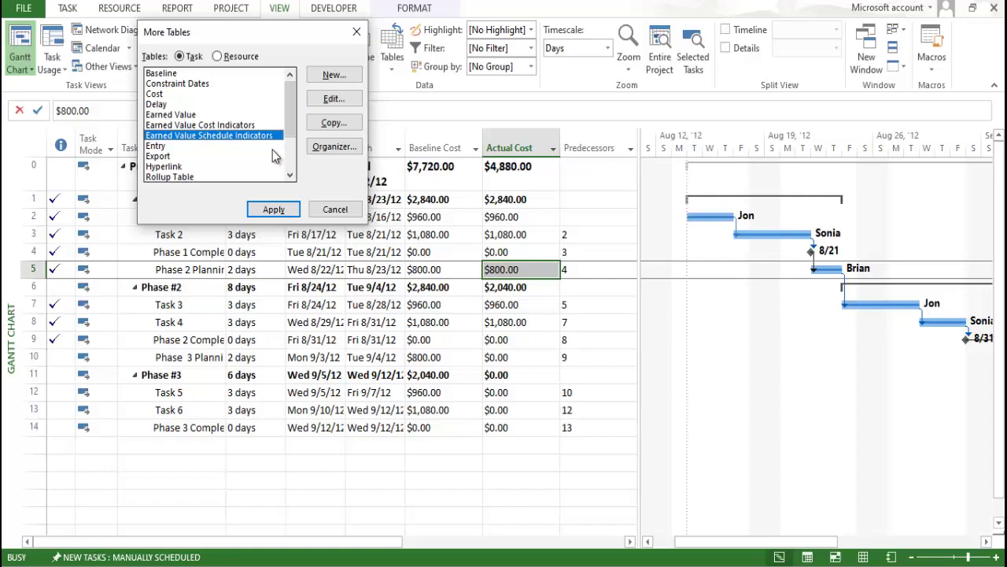
click(211, 126)
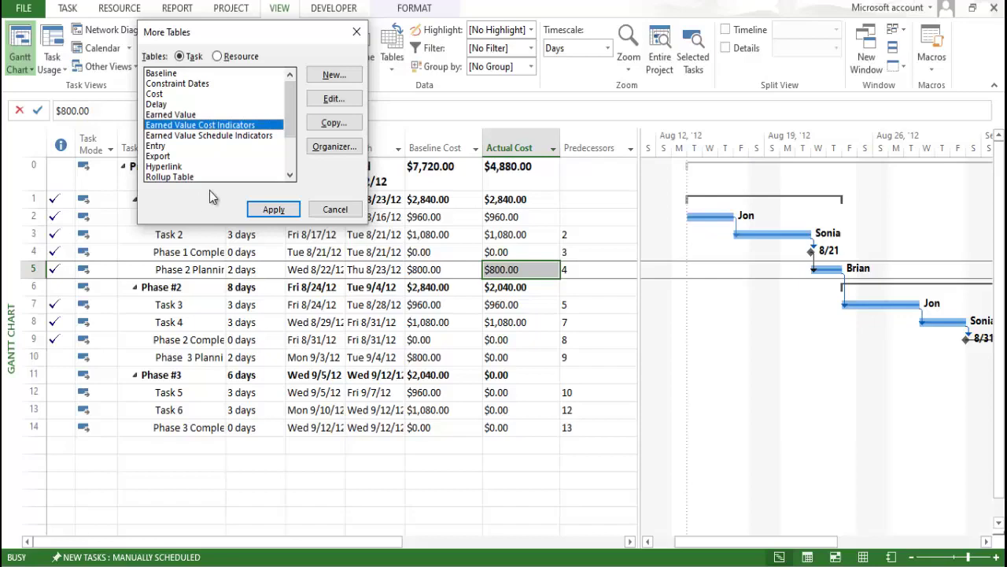
click(203, 116)
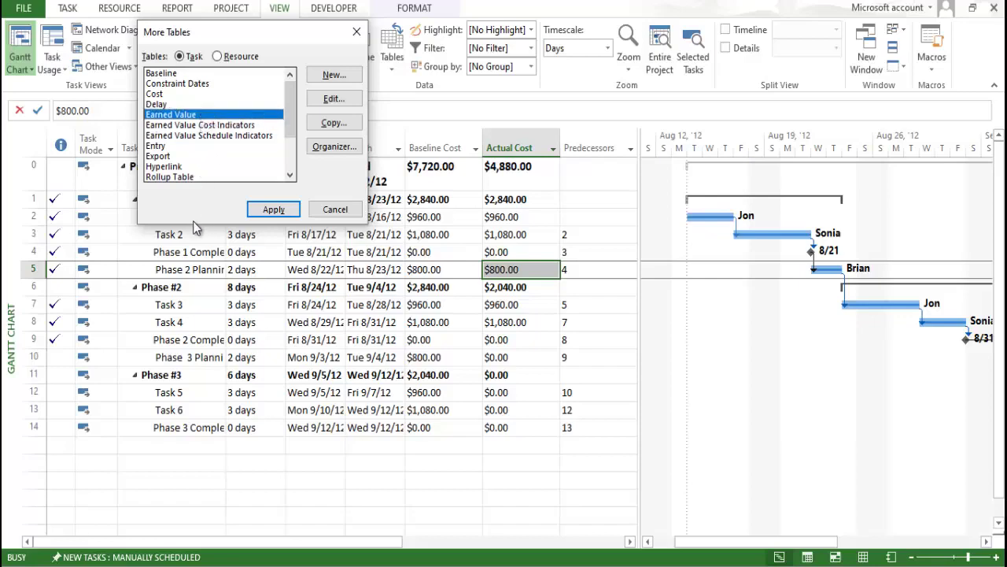
click(201, 137)
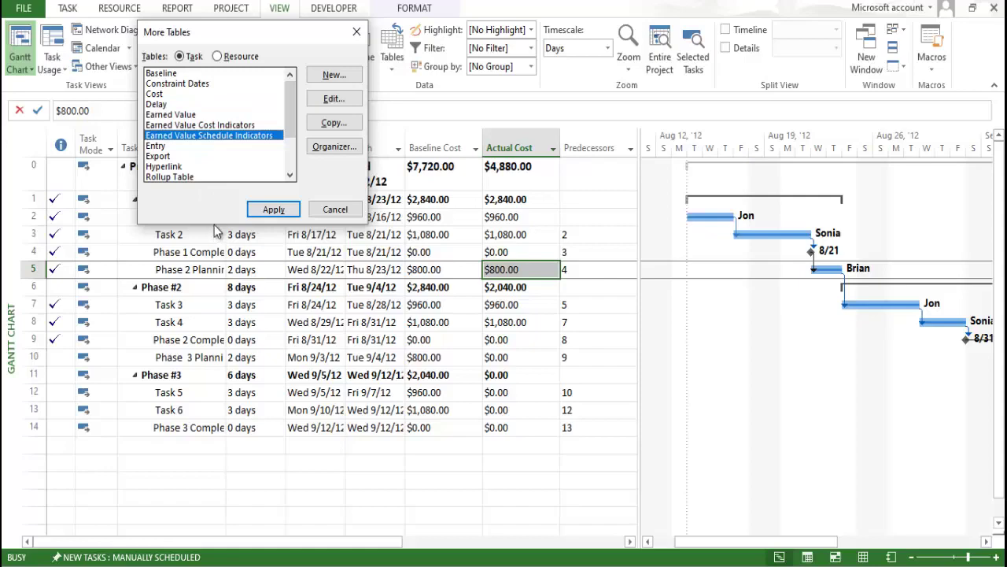
click(273, 209)
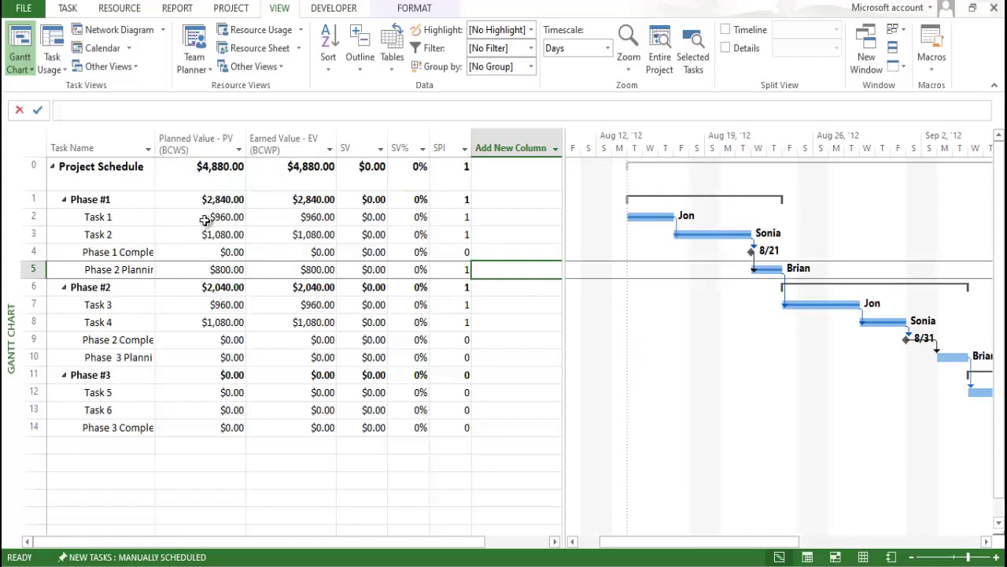
Step: Examine the planned value of Tasks 1 and 2, then the earned value, SV and SPI columns
click(201, 218)
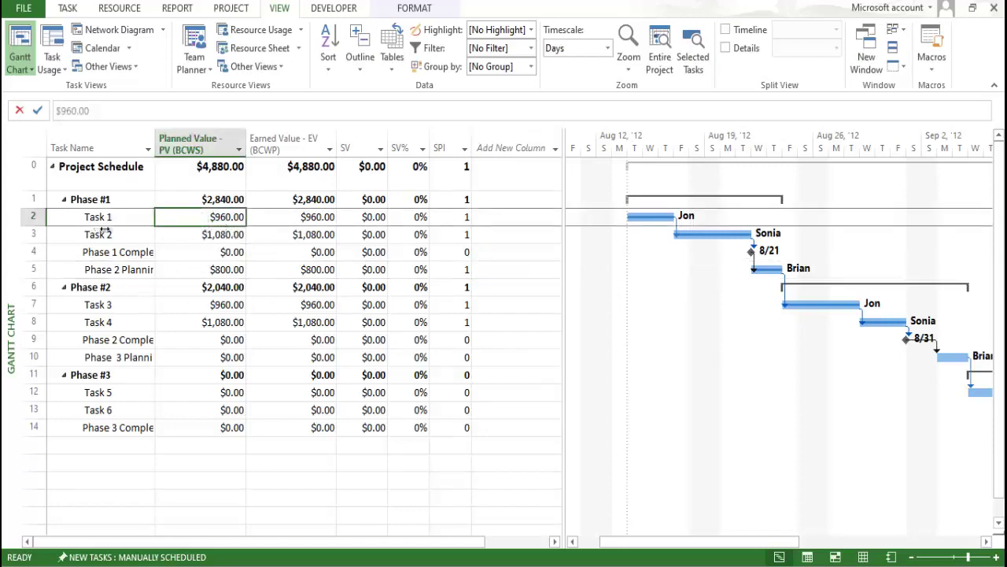
click(202, 236)
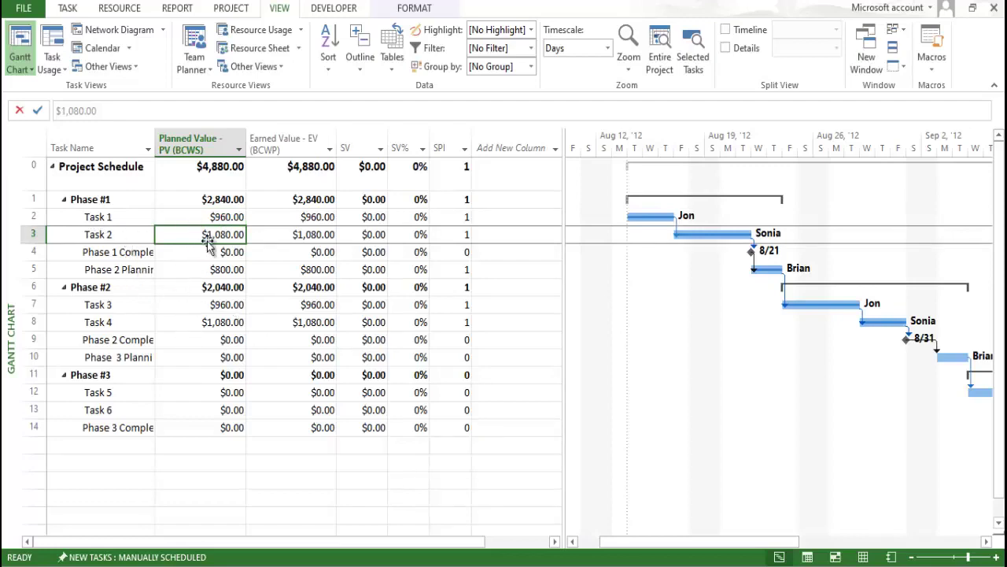
mouse_move(285, 133)
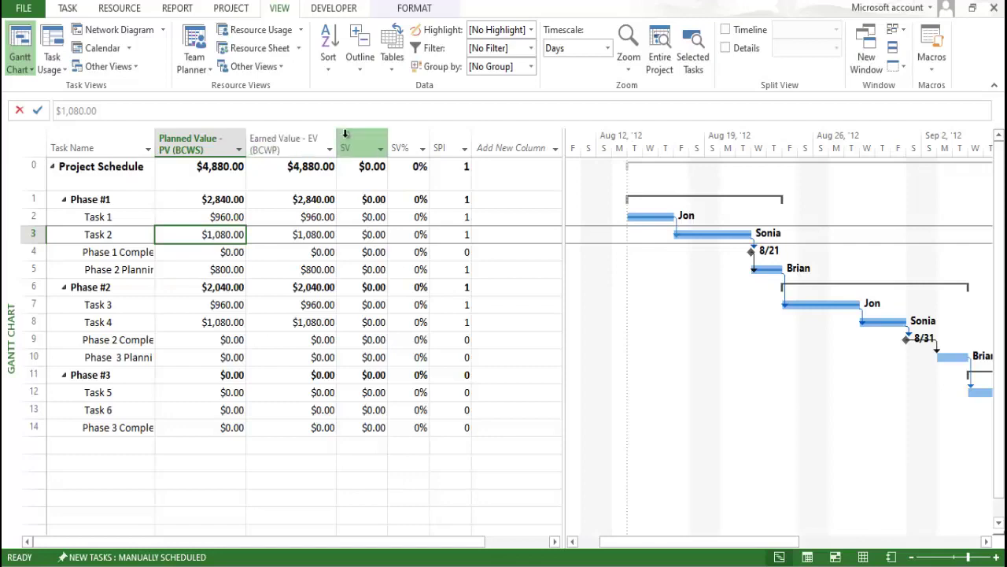
mouse_move(363, 134)
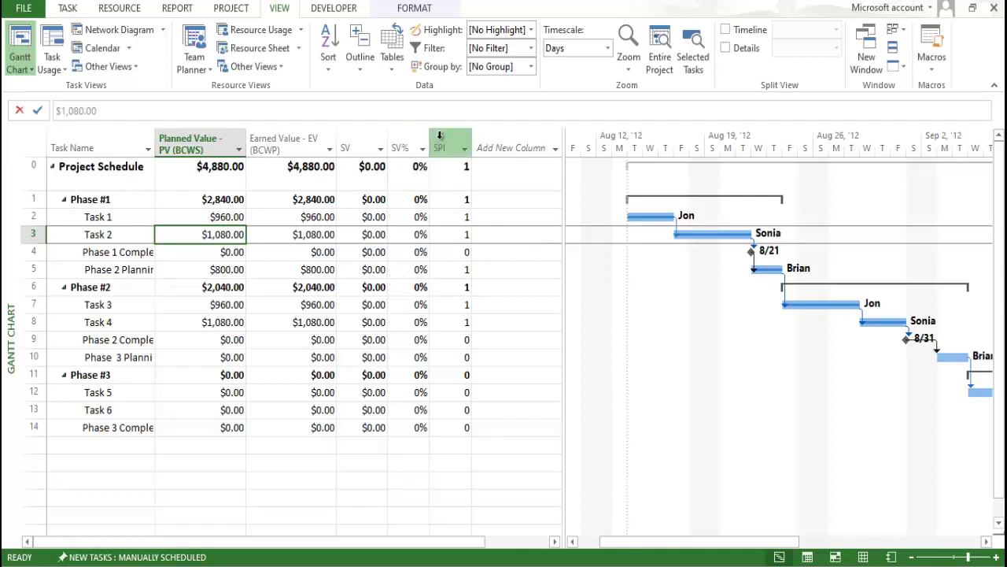
mouse_move(442, 135)
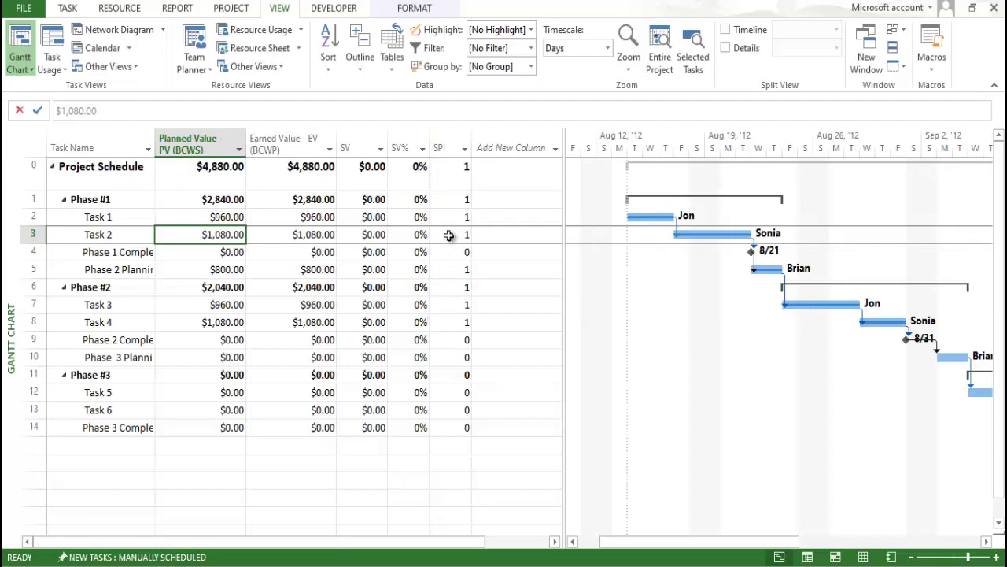
click(448, 235)
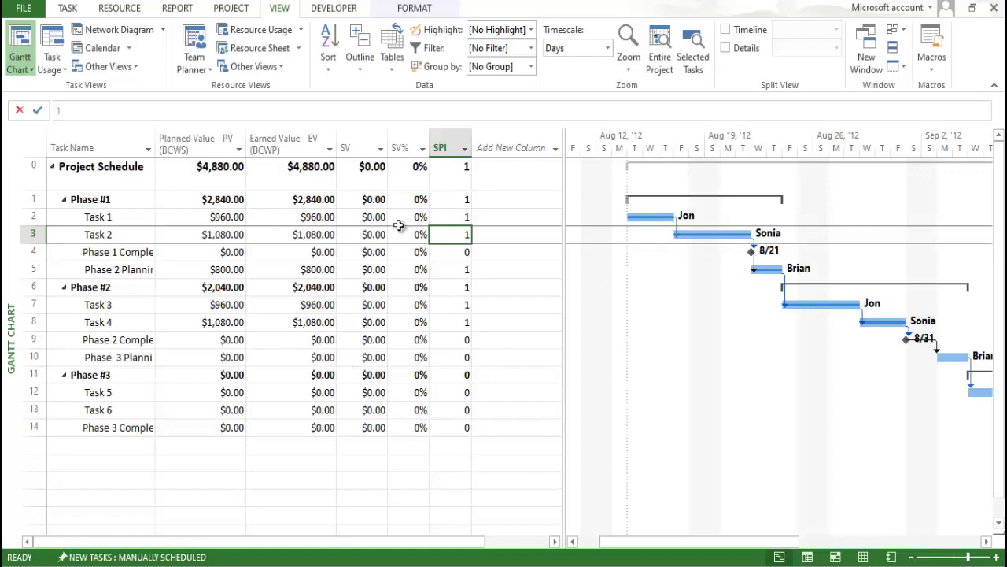
Step: Apply the Earned Value Cost Indicators task table to the Gantt chart and review its CV% column
click(391, 69)
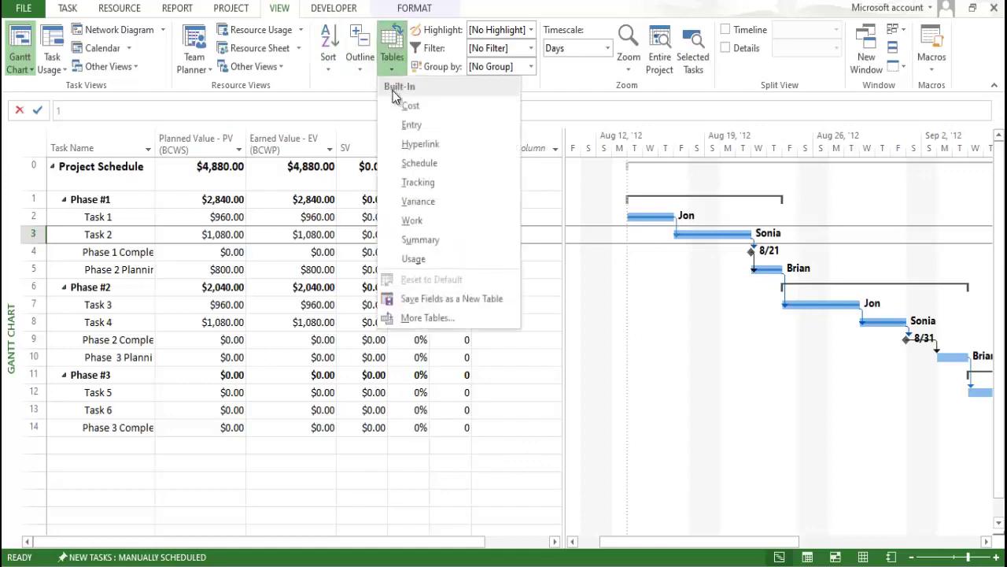
click(421, 317)
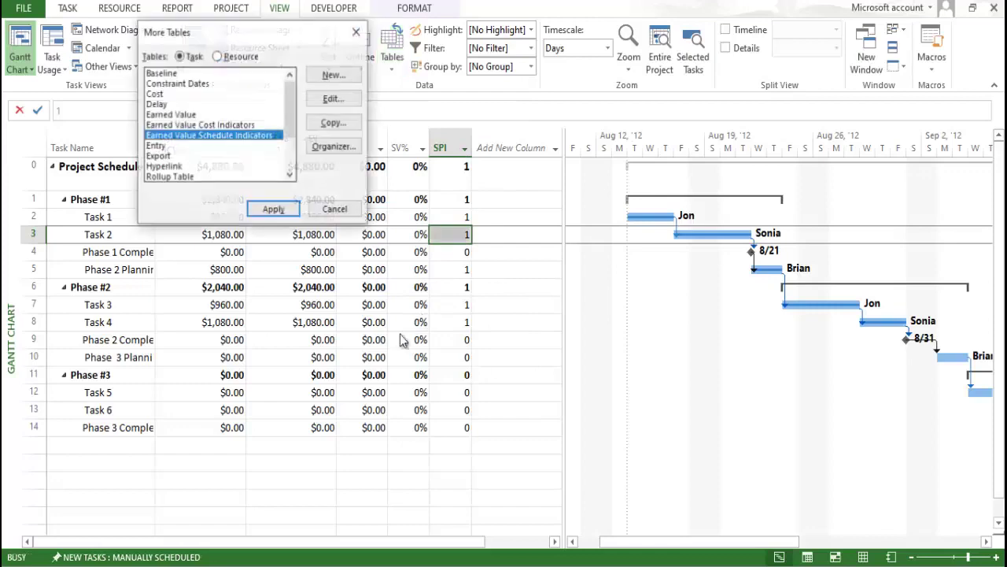
click(238, 125)
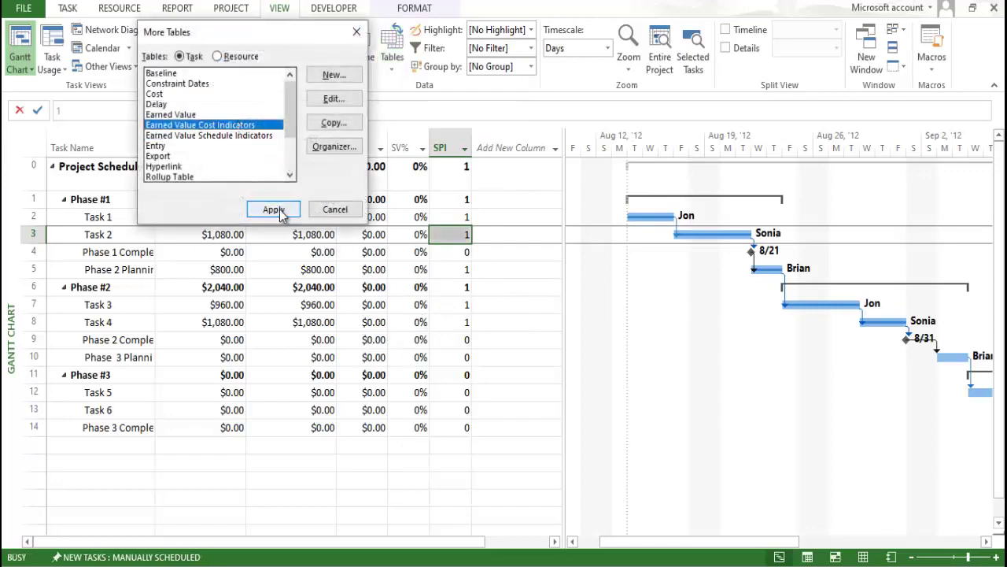
click(275, 211)
click(372, 389)
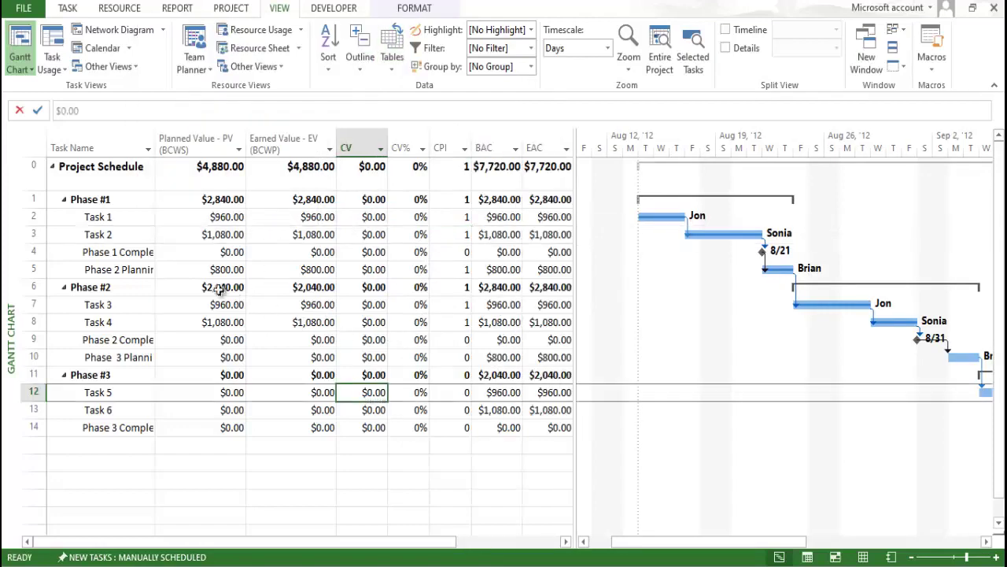
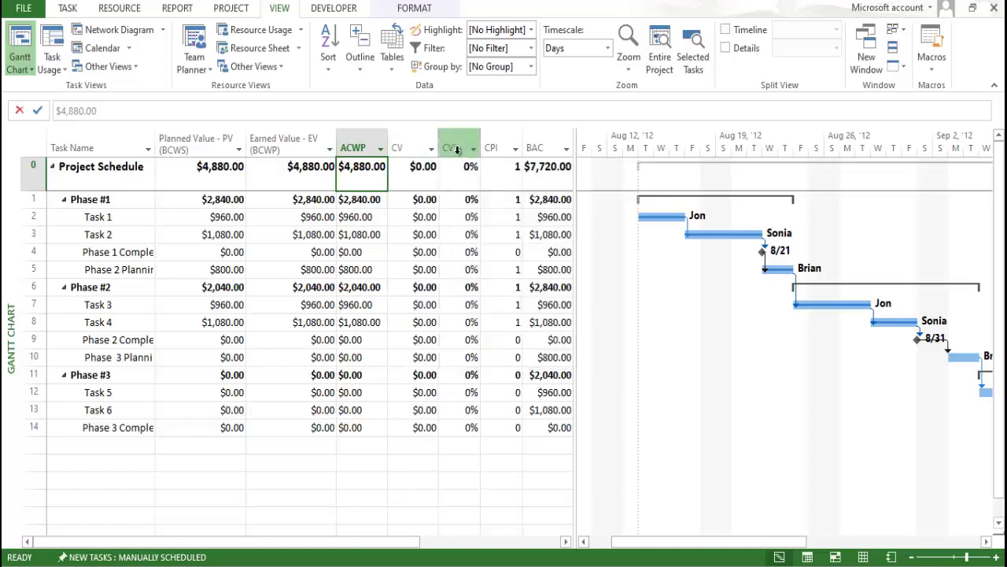
mouse_move(457, 150)
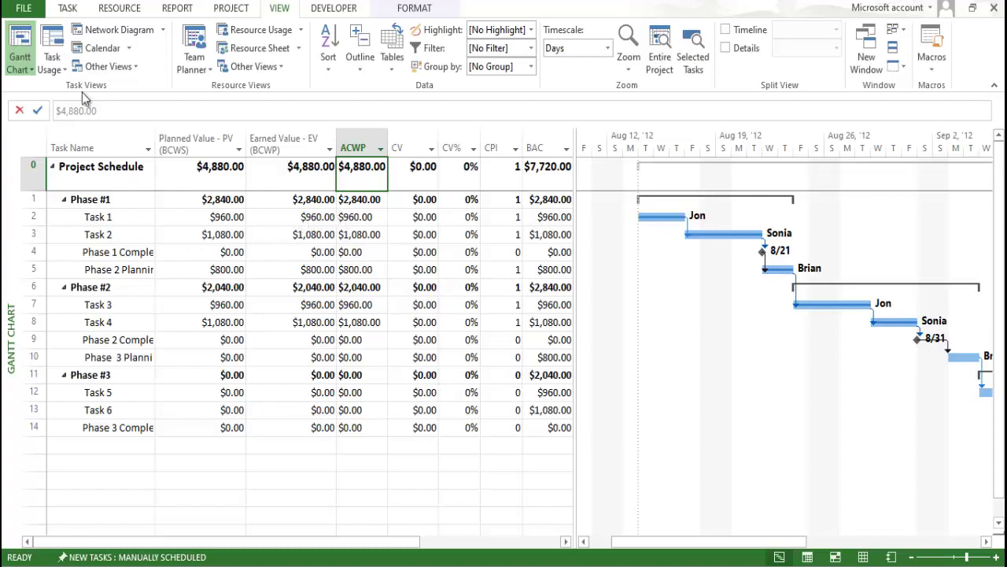
Step: Apply the Earned Value task table to the Gantt chart
click(391, 71)
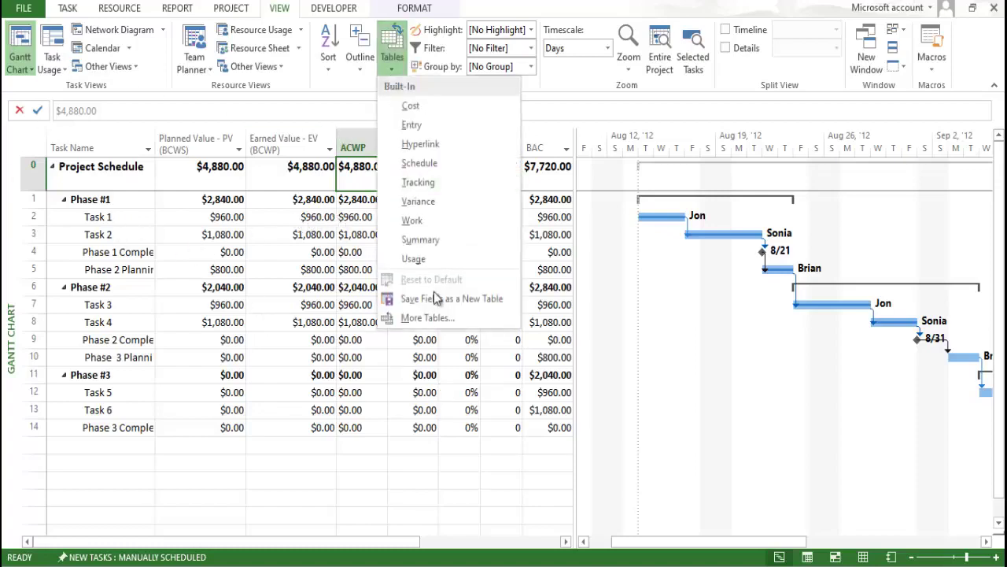
click(437, 317)
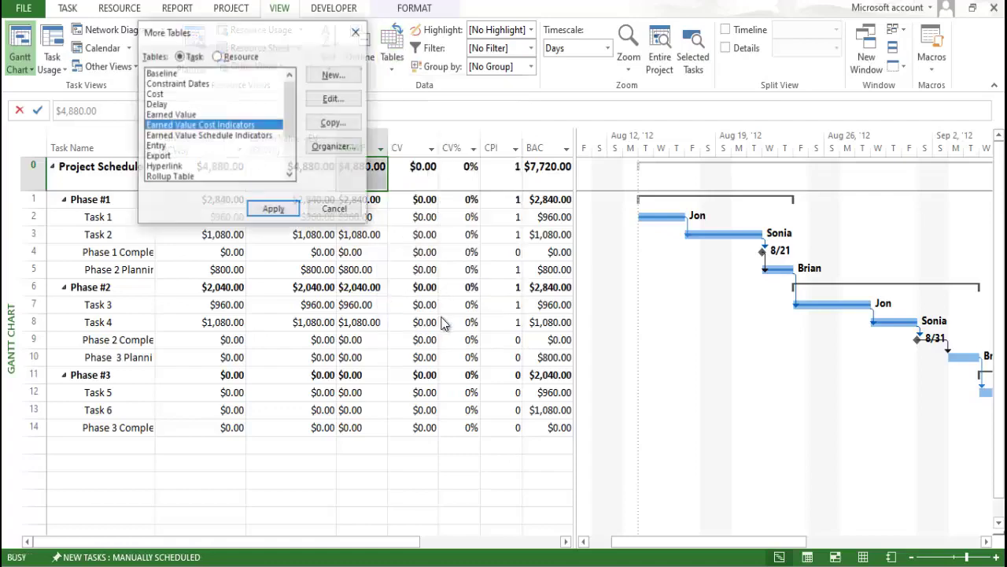
click(233, 115)
click(273, 210)
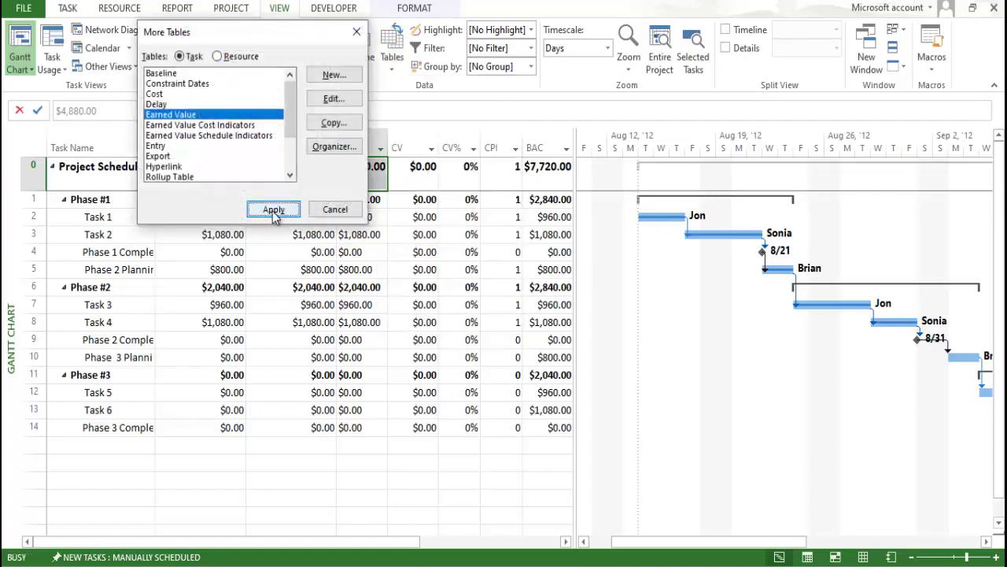
click(337, 356)
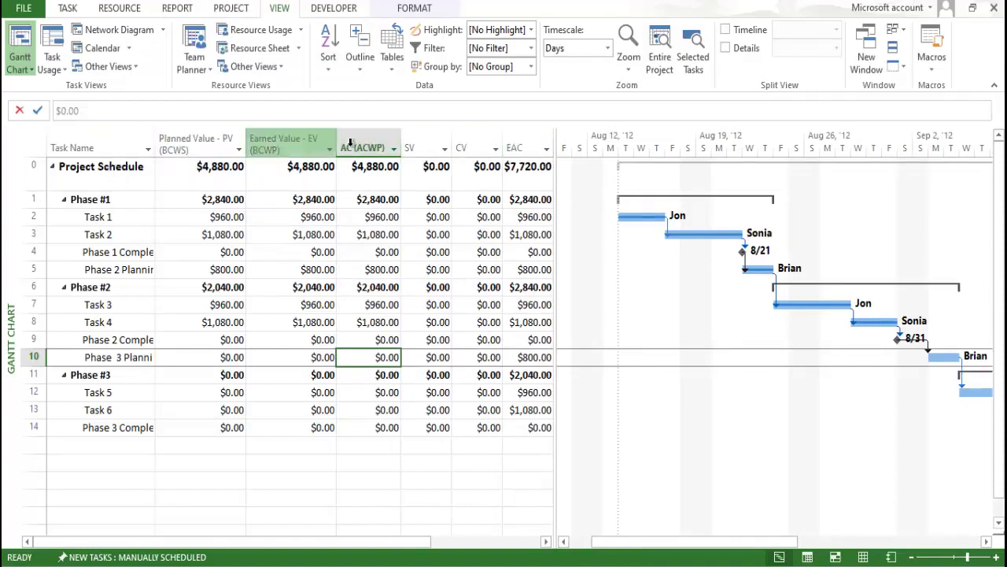
Step: Examine the PV, EV, AC, SV, CV, EAC and BAC columns of the Earned Value table one after another
click(192, 143)
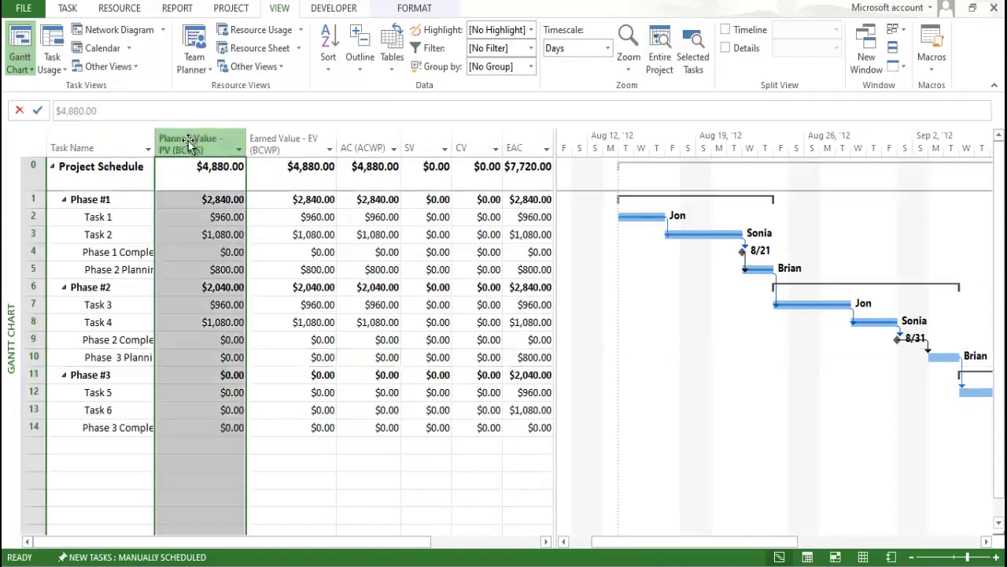
click(275, 140)
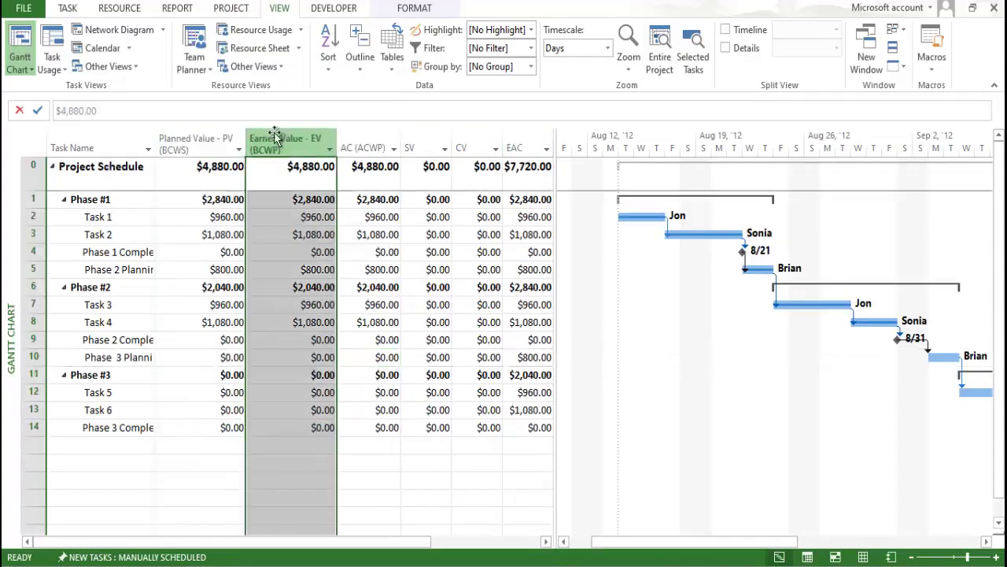
click(367, 143)
click(419, 142)
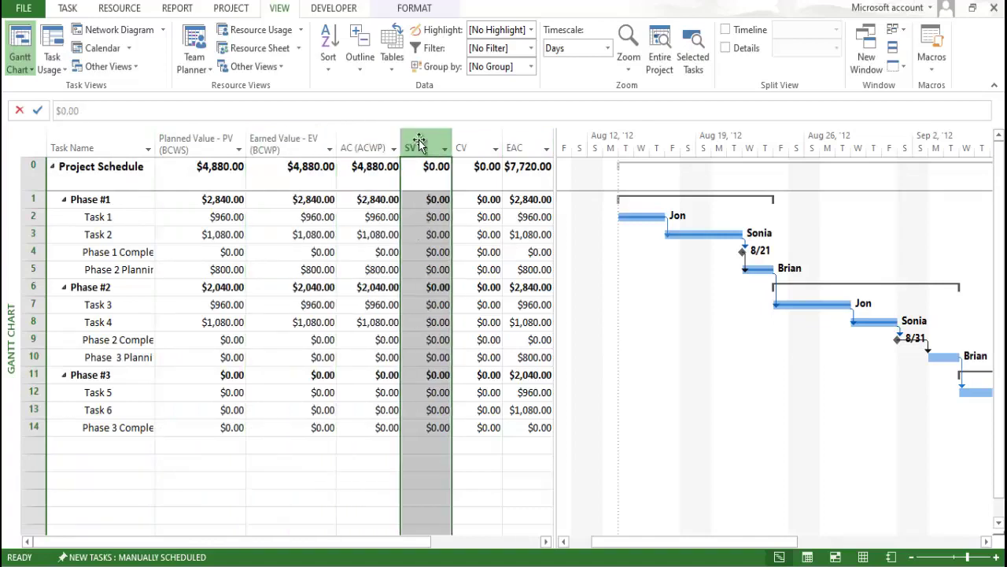
click(464, 142)
click(545, 542)
click(545, 542)
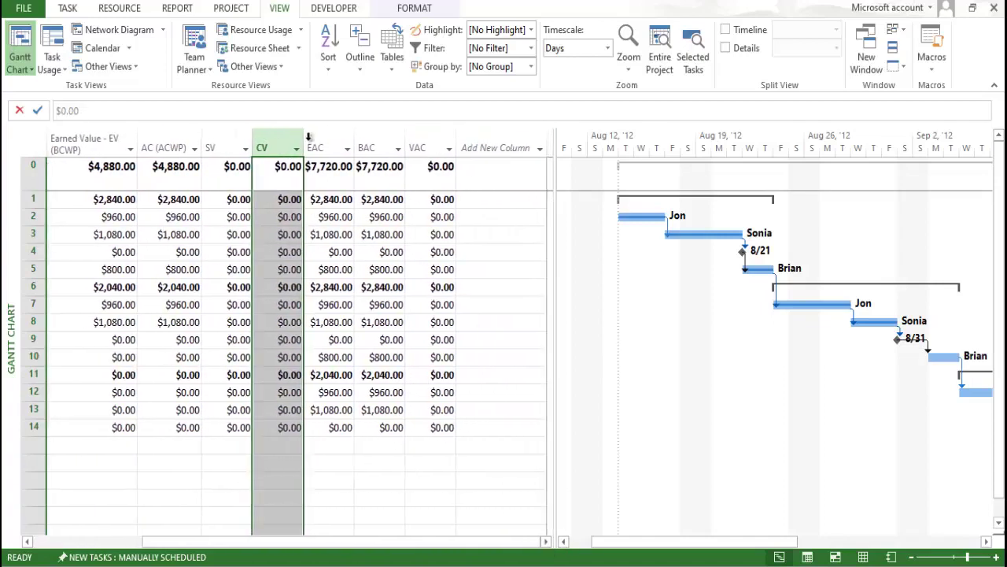
mouse_move(315, 136)
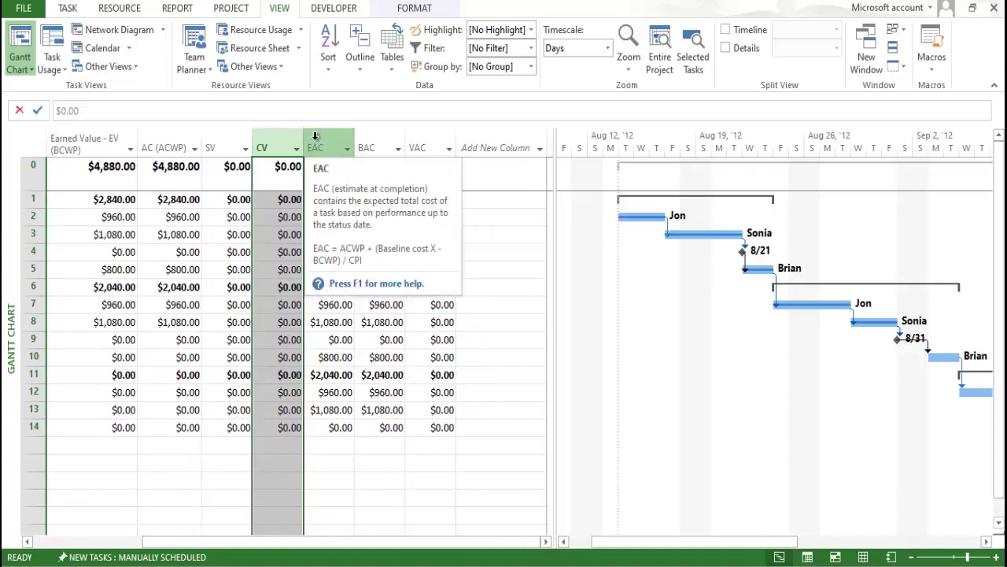
click(314, 142)
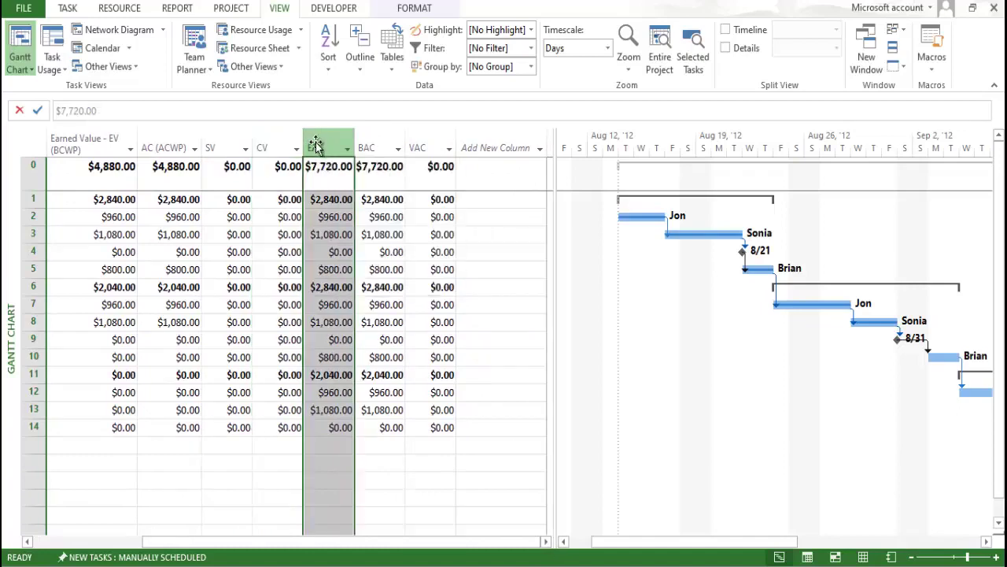
mouse_move(319, 147)
click(370, 146)
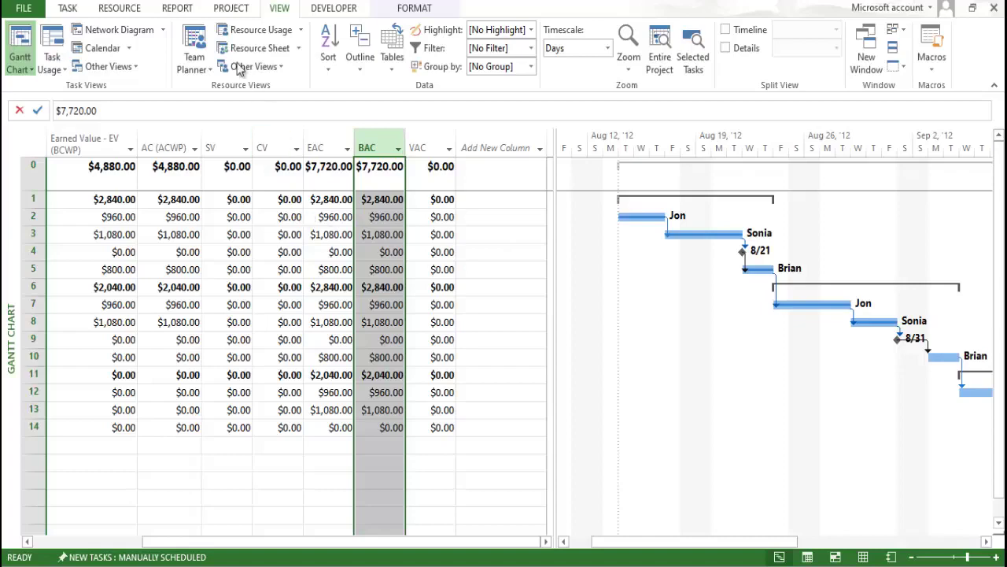
Step: Open the Earned Value Report from the cost reports and review its earned value and variance over time charts
click(181, 11)
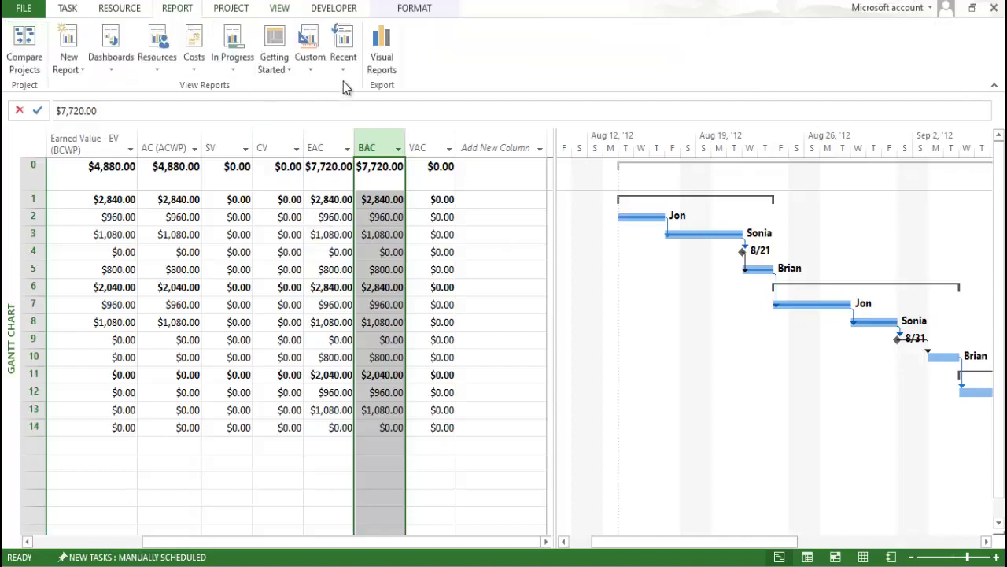
click(197, 69)
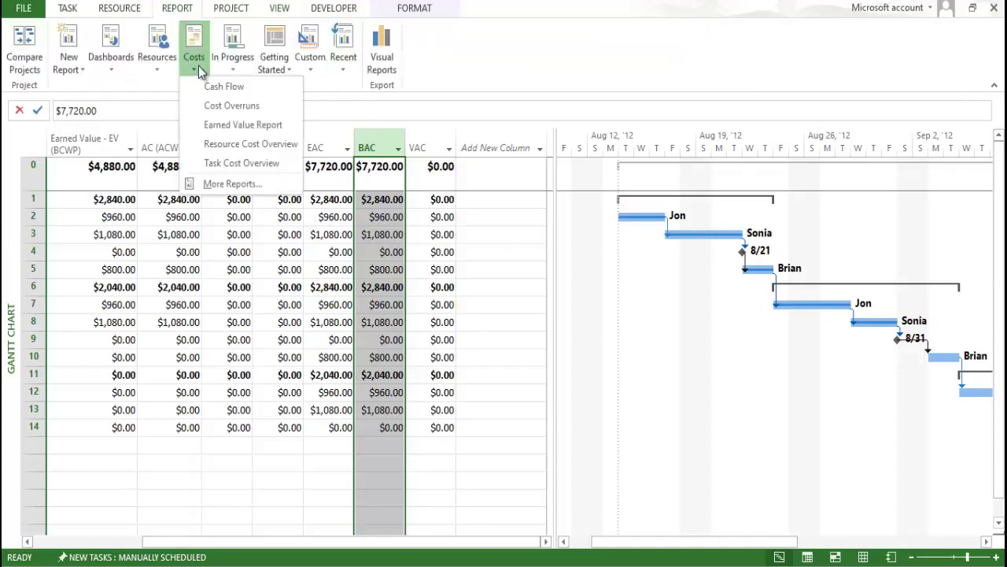
click(211, 124)
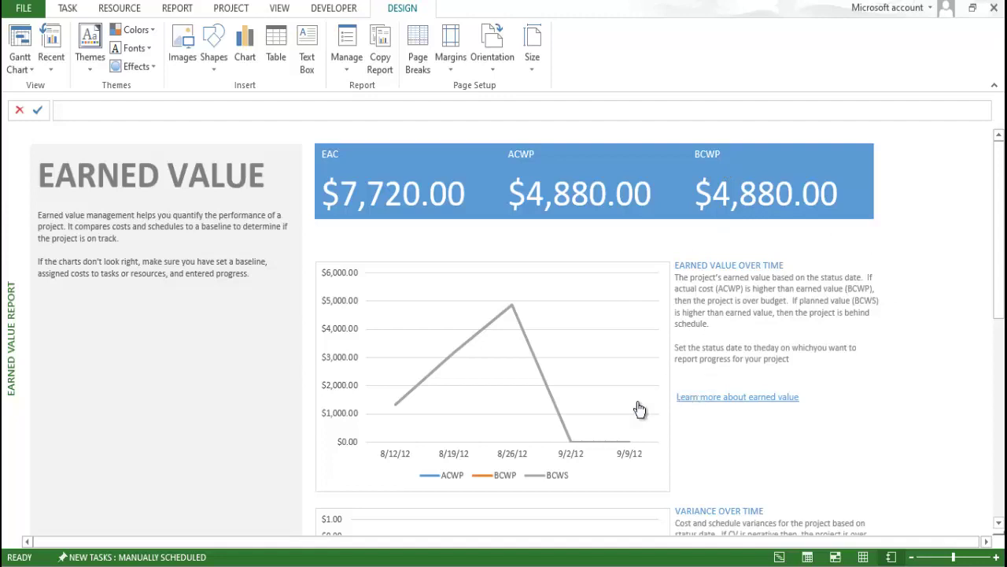
scroll(567, 415, down, 2)
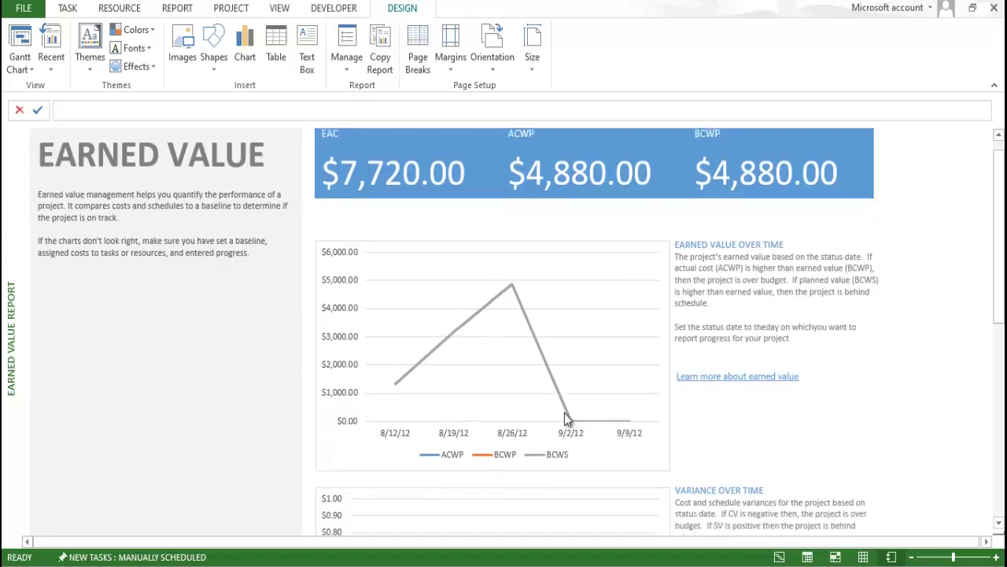
scroll(384, 410, down, 2)
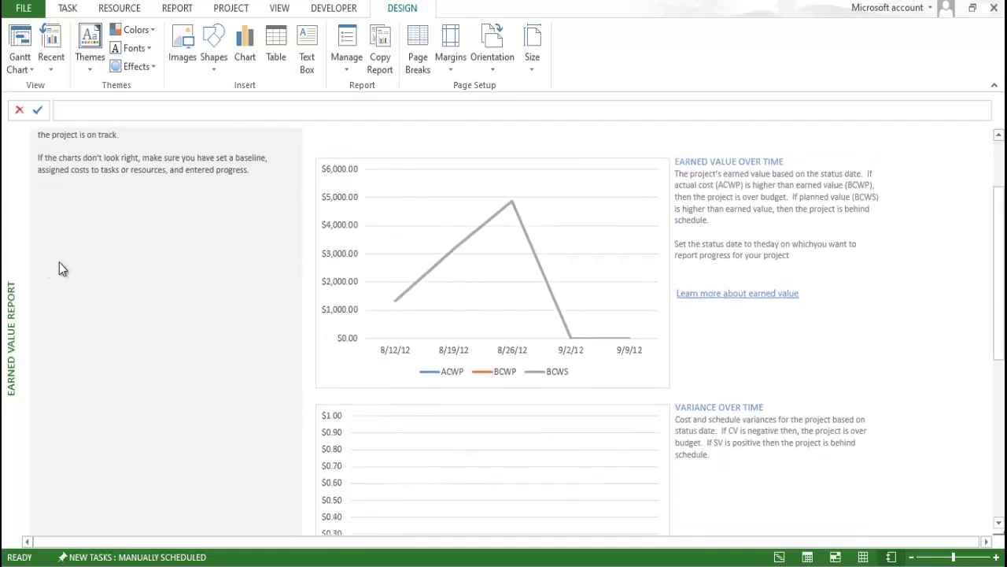
scroll(59, 262, up, 1)
Step: Return from the report to the Gantt chart and apply the Earned Value task table
click(244, 11)
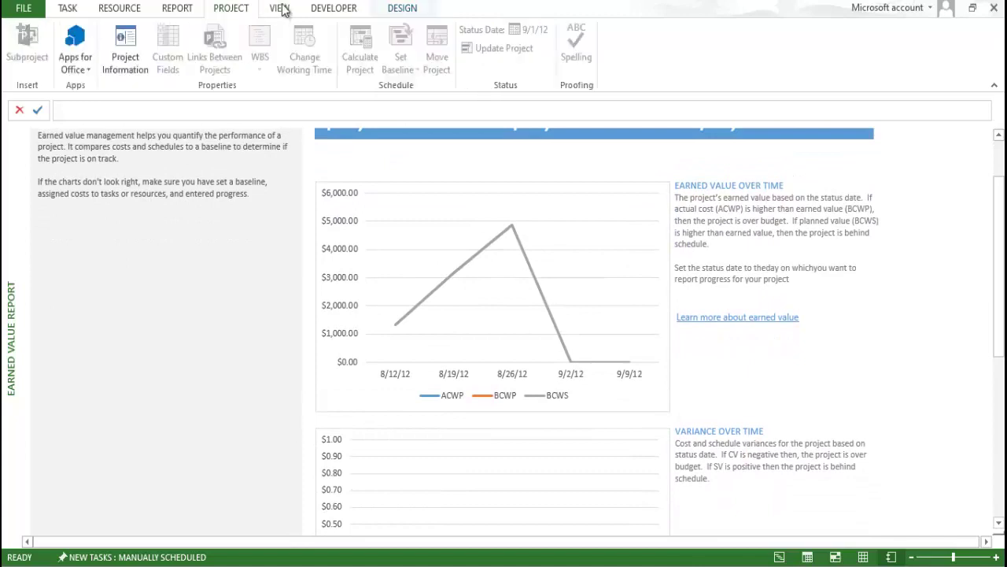
click(284, 8)
click(401, 8)
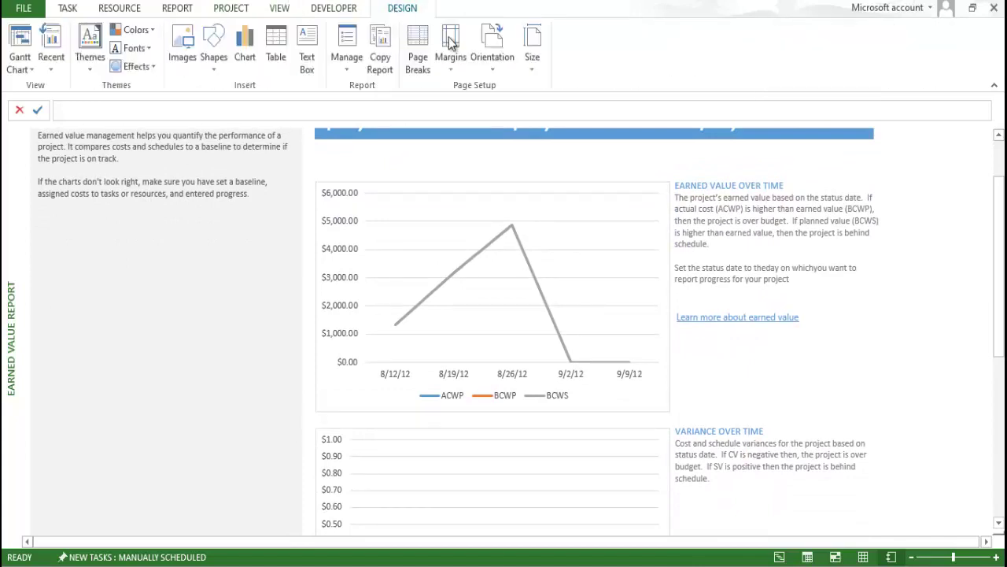
click(280, 8)
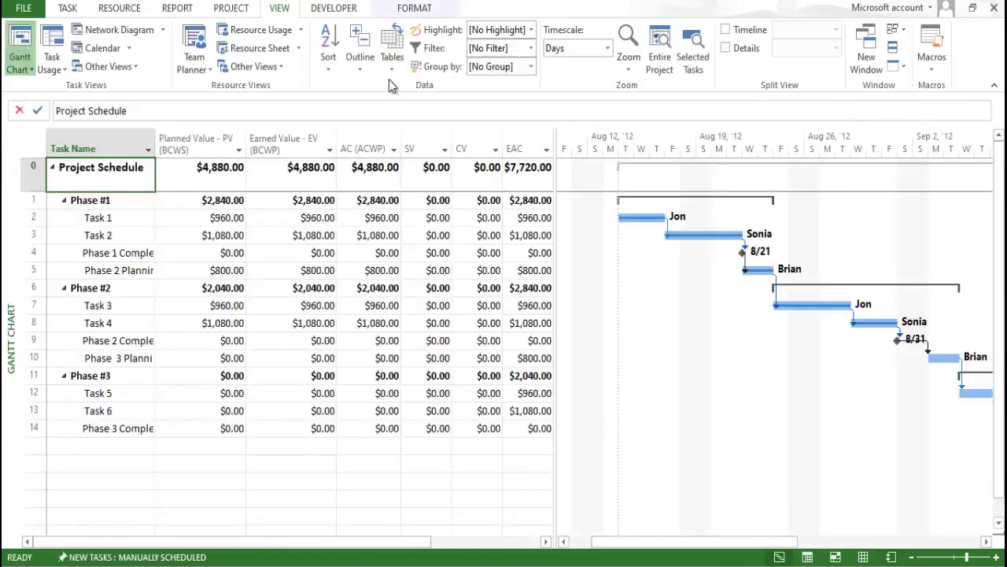
click(391, 62)
click(433, 316)
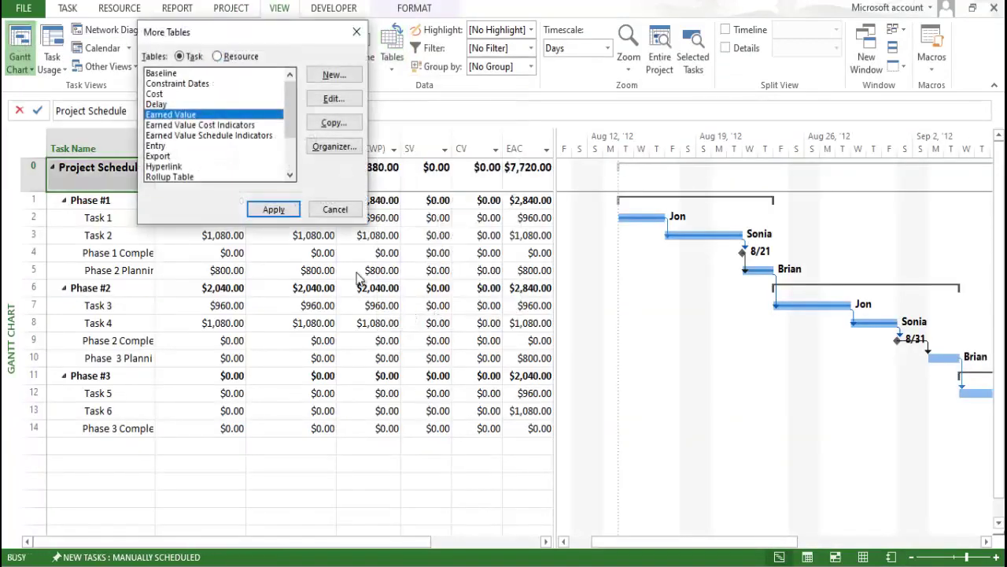
click(272, 209)
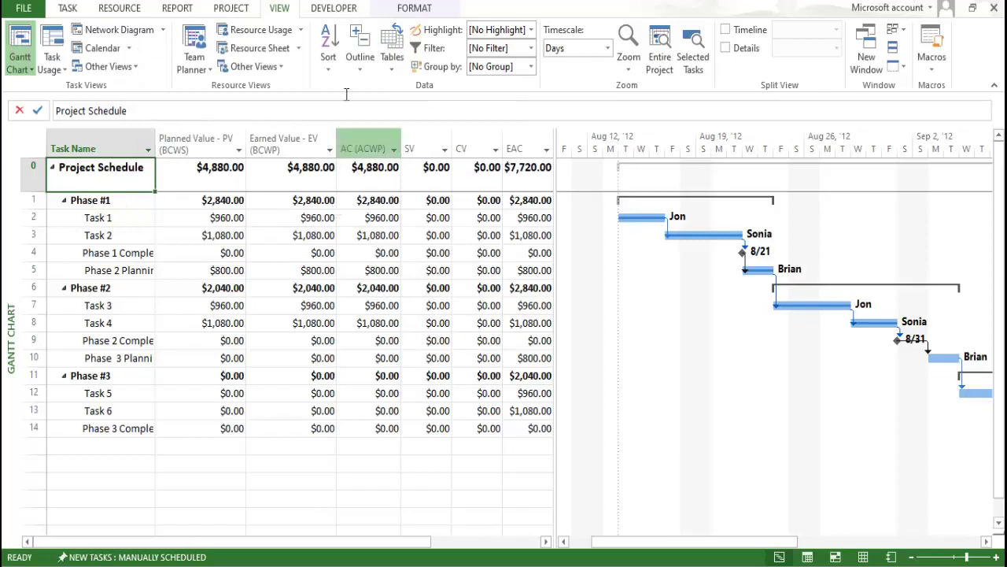
Step: Try to generate the Earned Value Over Time visual report from the Assignment Usage templates
click(417, 7)
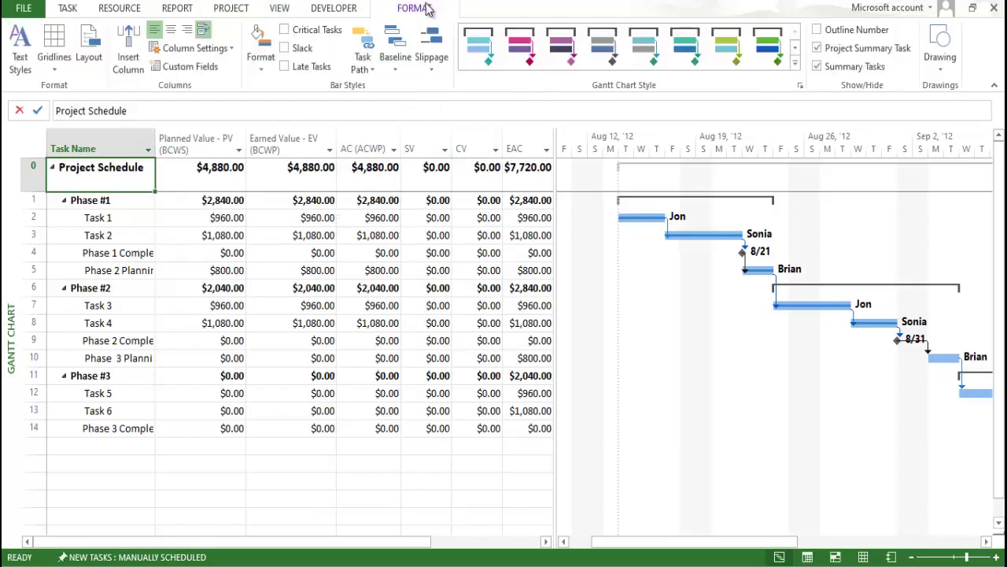
click(236, 10)
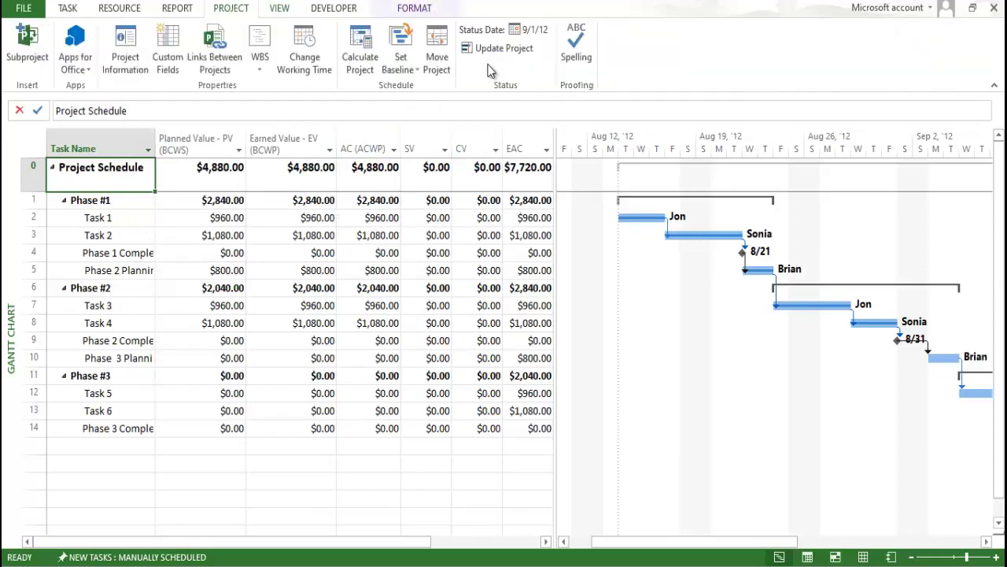
click(177, 8)
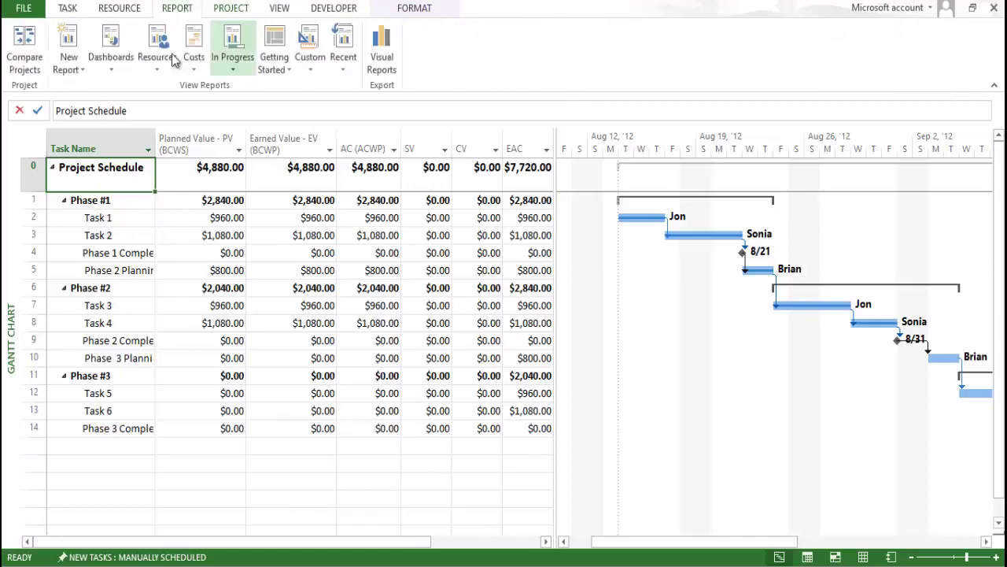
click(382, 47)
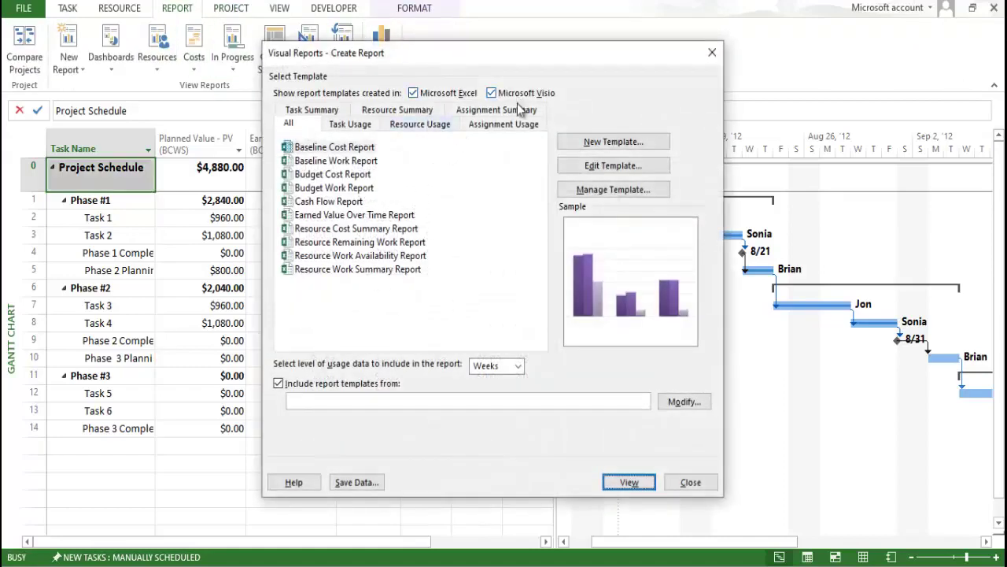
click(498, 127)
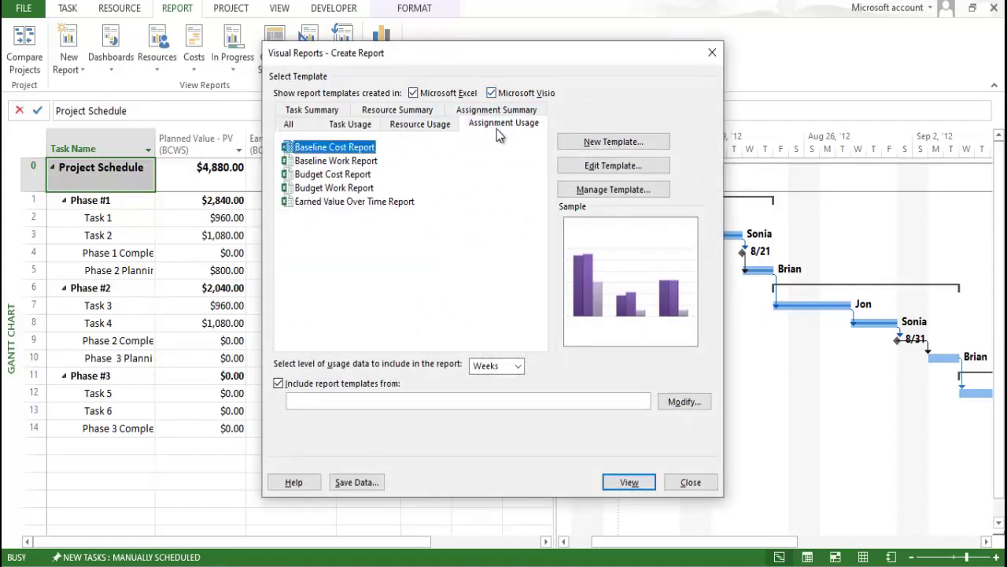
click(396, 203)
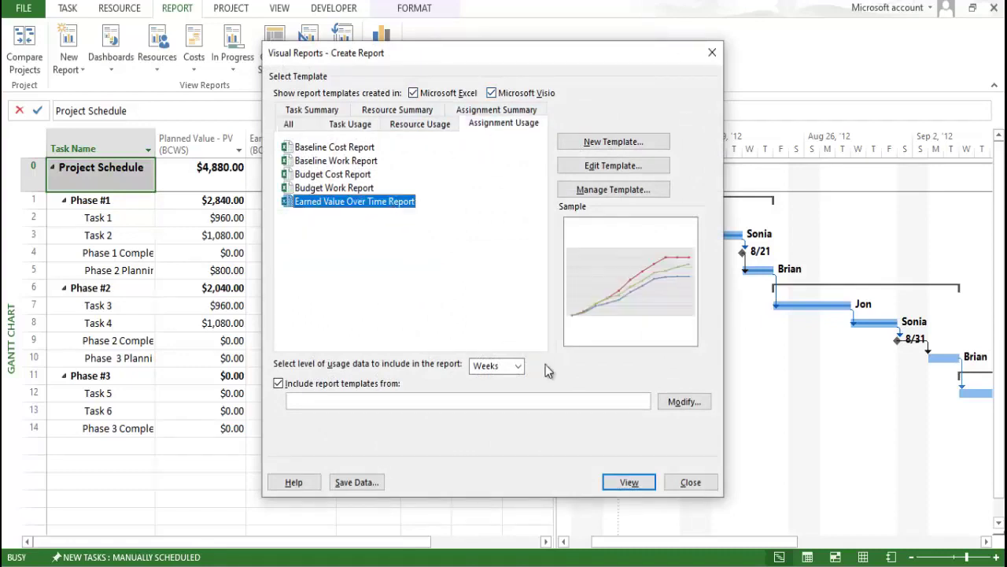
click(626, 481)
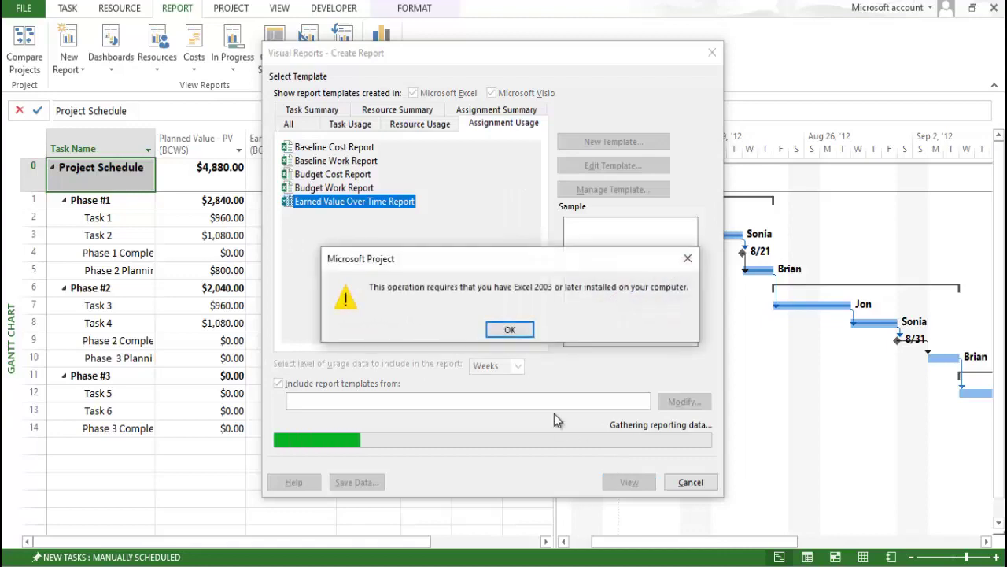
click(510, 329)
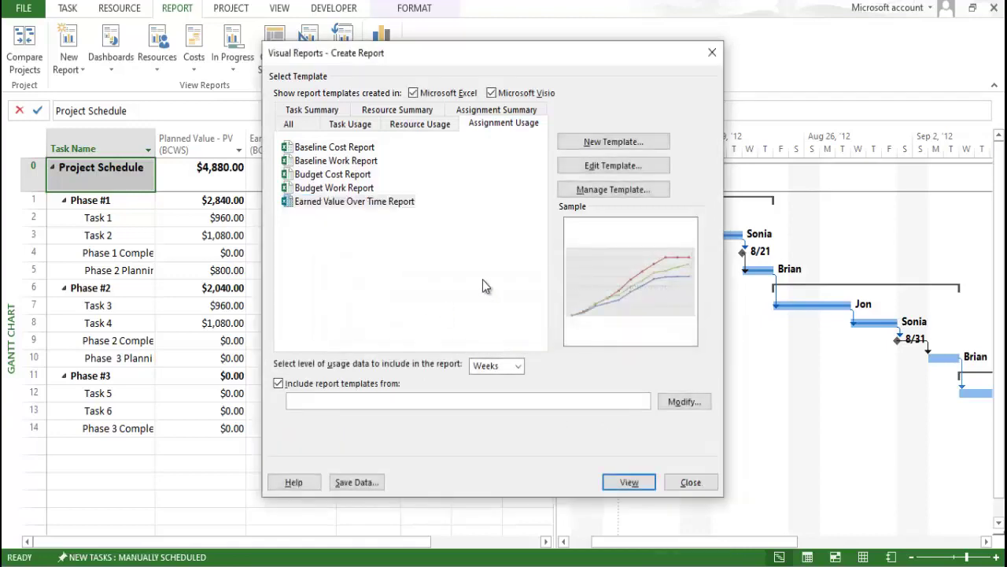